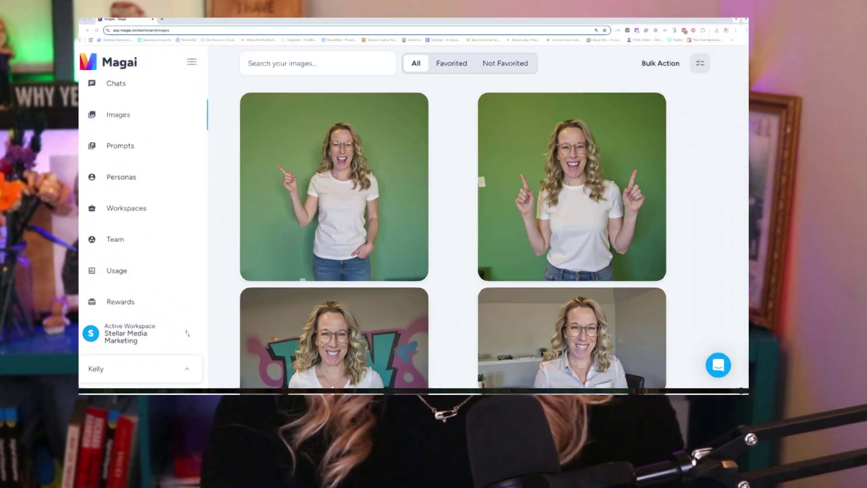
Step: Start a new chat from the Magai Dashboard
scroll(461, 226, down, 15)
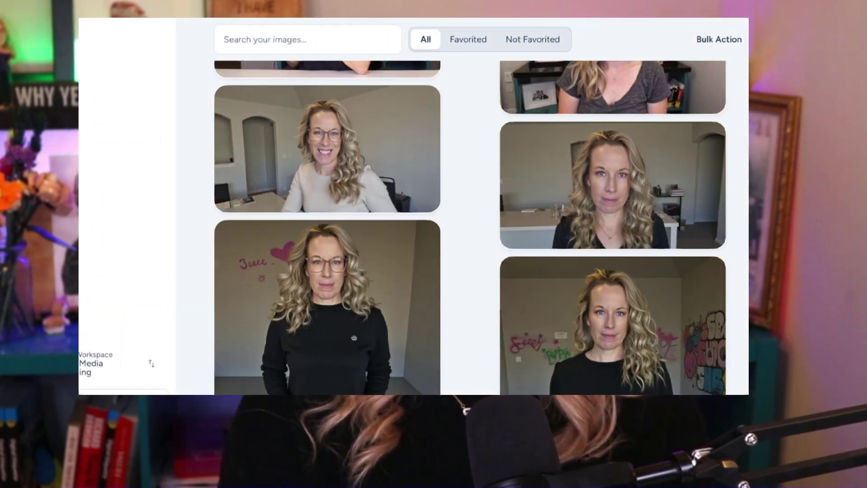
scroll(469, 225, down, 10)
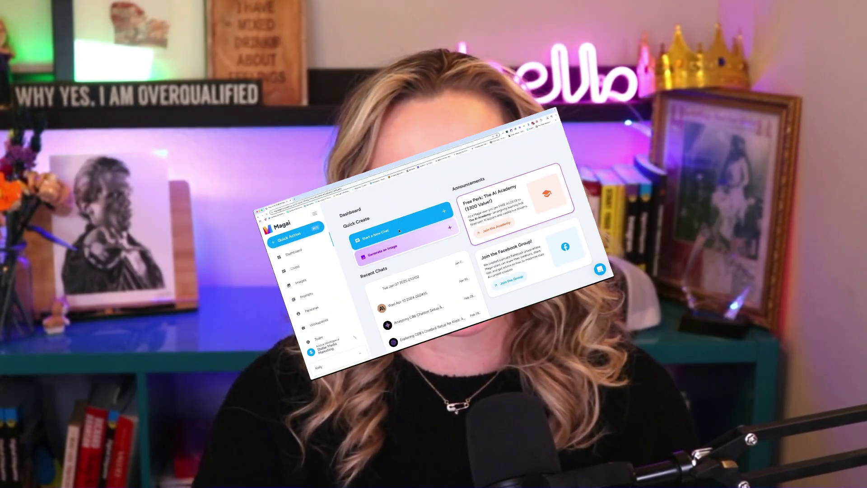
click(384, 220)
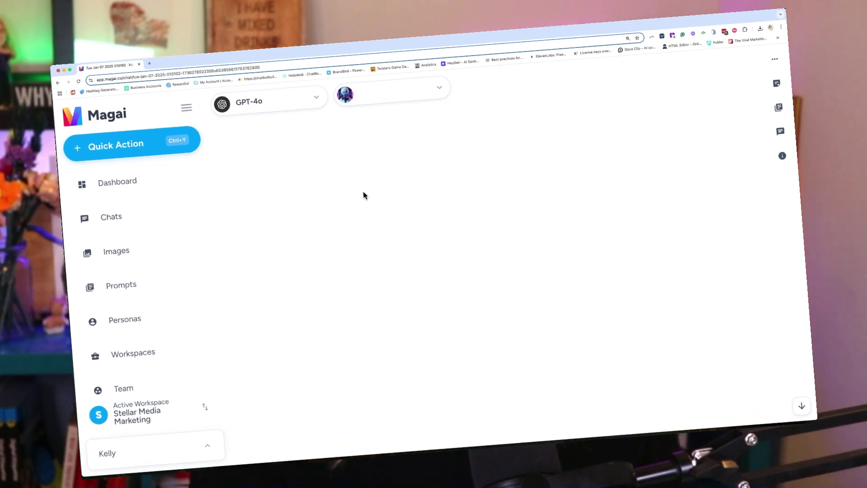
Step: Browse the AI model list and filter it to Image / Video models
click(316, 89)
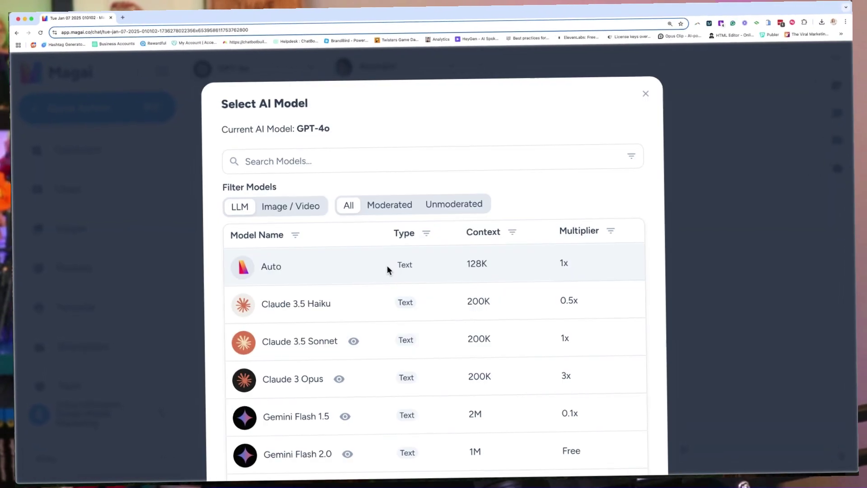
scroll(387, 270, down, 15)
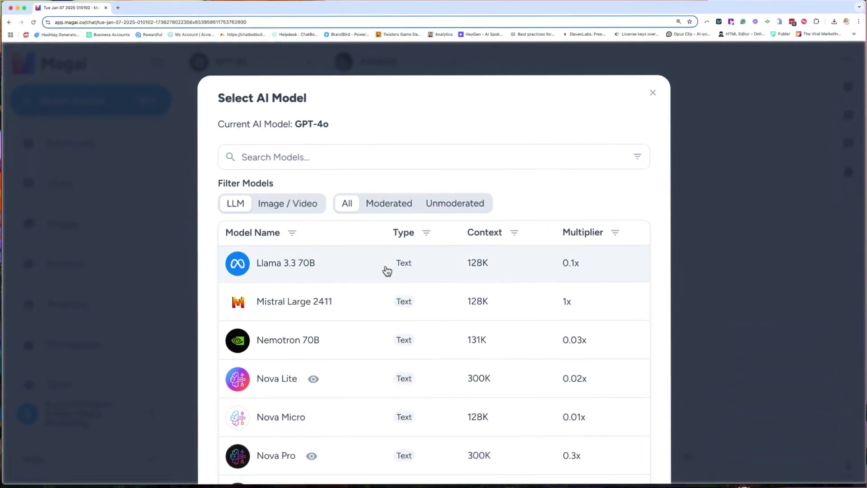
scroll(387, 271, down, 3)
scroll(388, 270, up, 15)
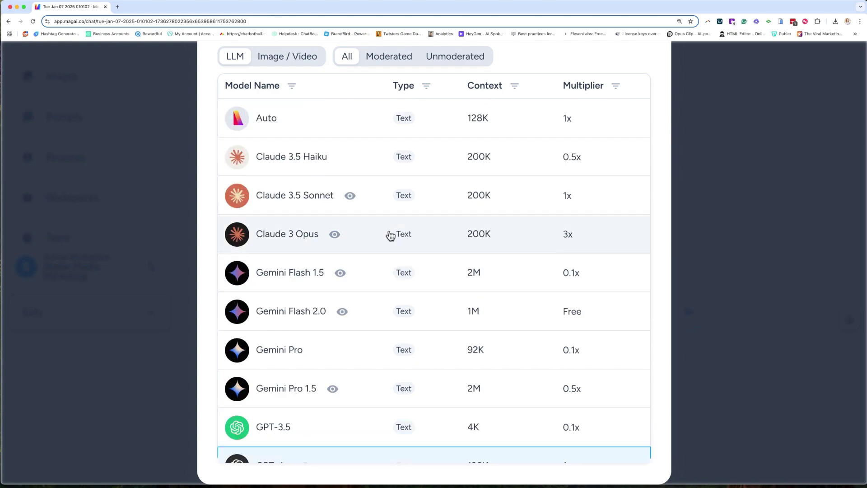
click(279, 61)
scroll(333, 281, down, 5)
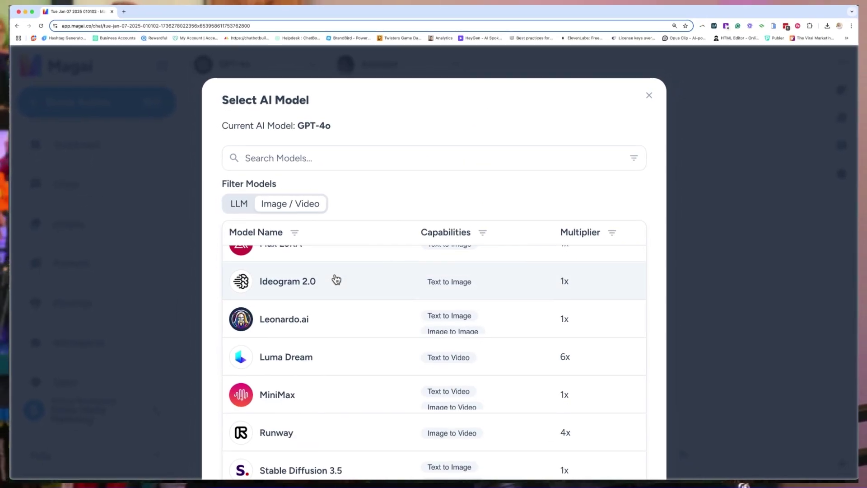
scroll(338, 279, up, 8)
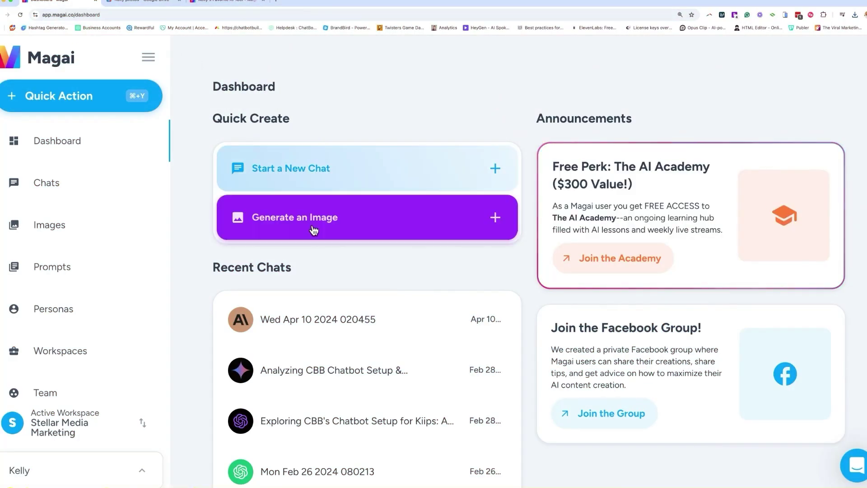
Step: Open the image generator and switch its model to Flux LoRA
click(339, 226)
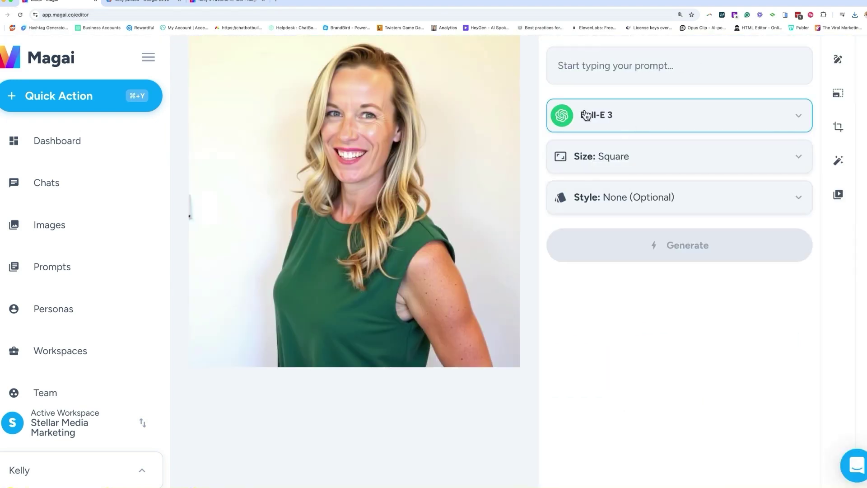
click(585, 115)
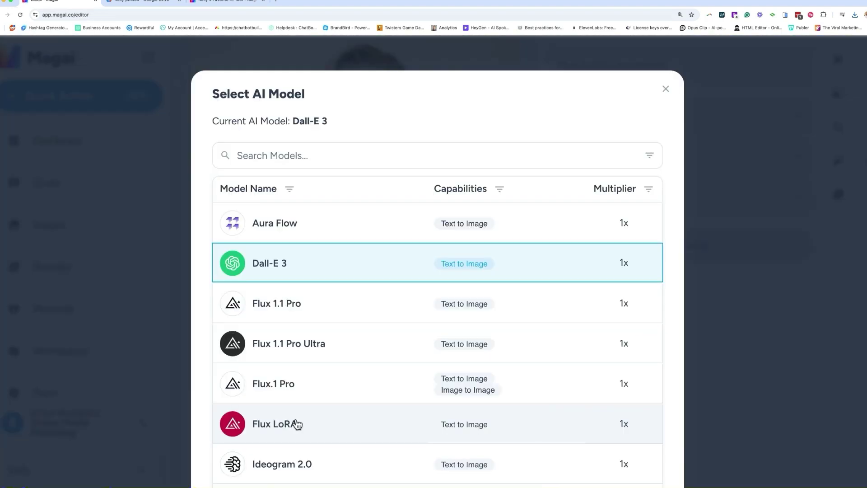
click(284, 155)
click(295, 428)
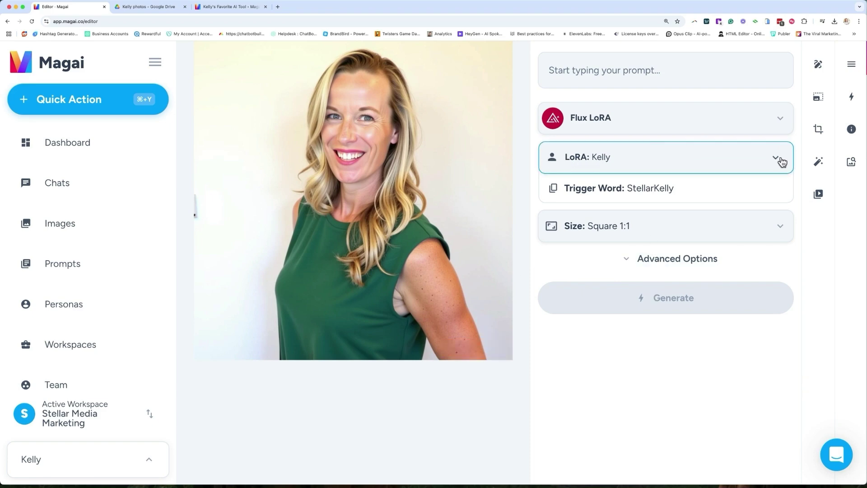
Step: Start training a new LoRA named Kelly_glasses
click(782, 162)
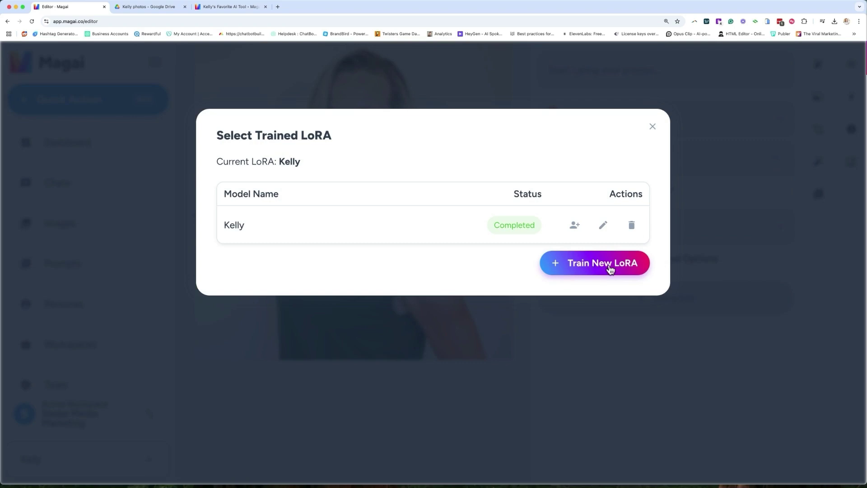
click(611, 269)
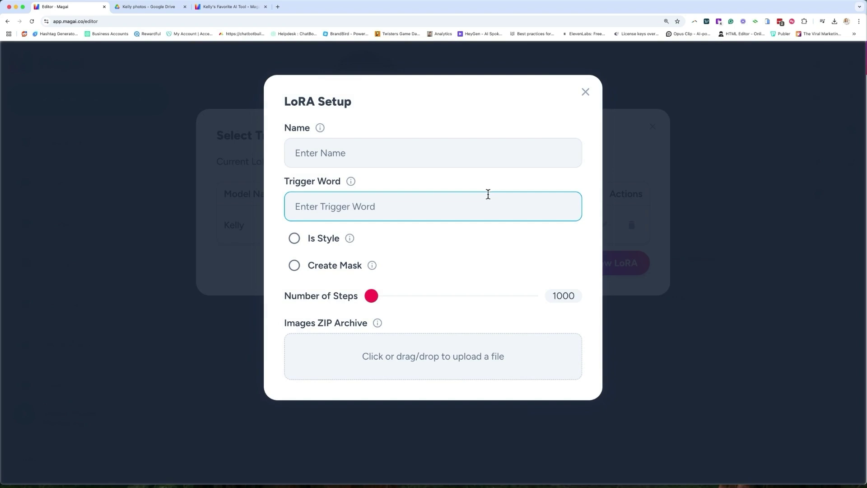
click(349, 150)
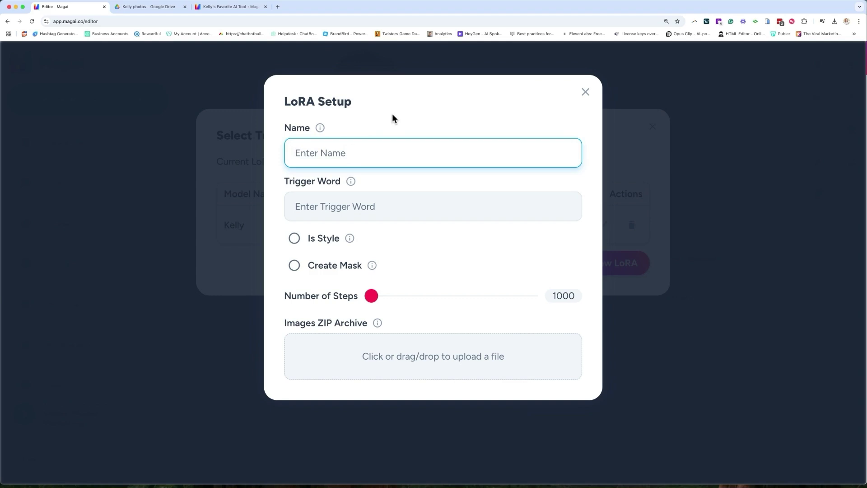
text(Kelly_glasses)
Step: Set trigger word kellyglasses247, enable Create Mask, and set 2000 training steps
click(325, 207)
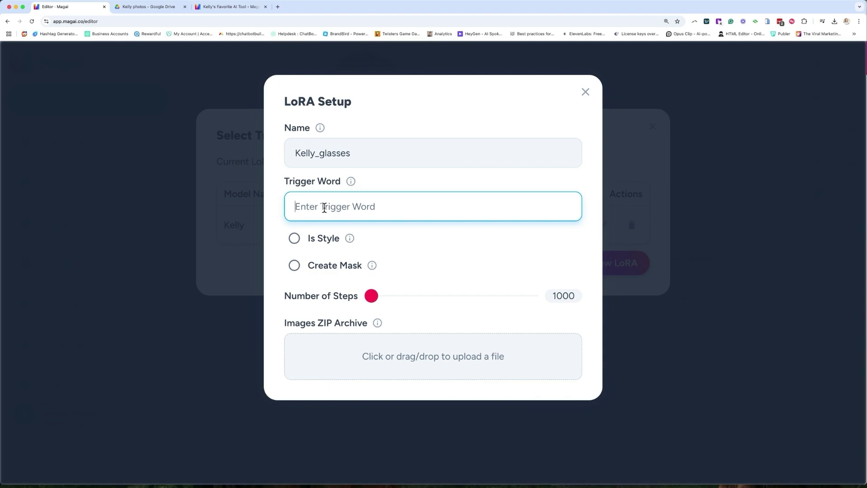
text(sses247)
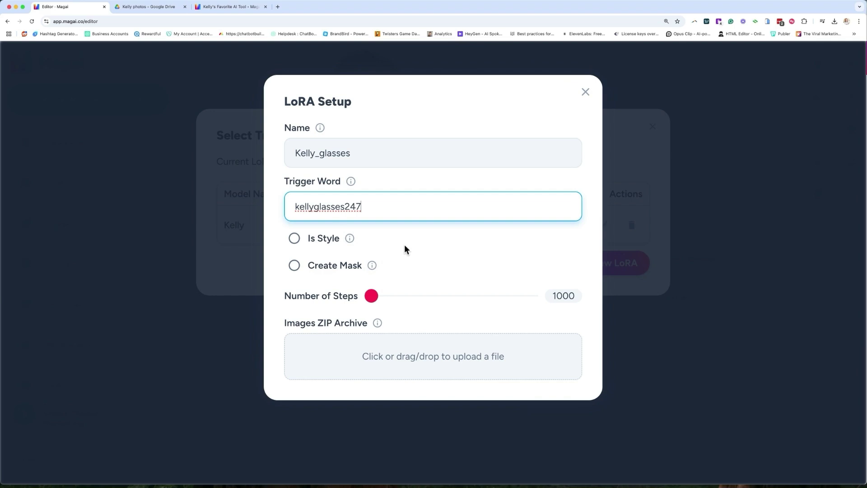
click(294, 265)
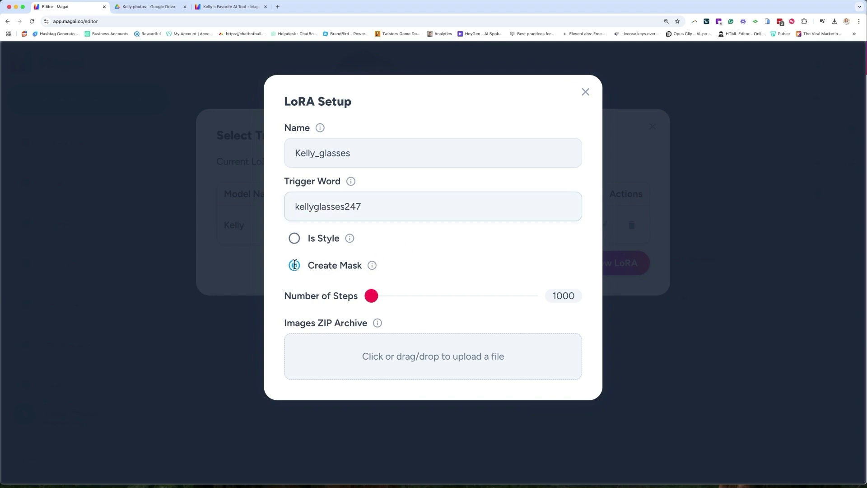
drag(371, 296, 387, 301)
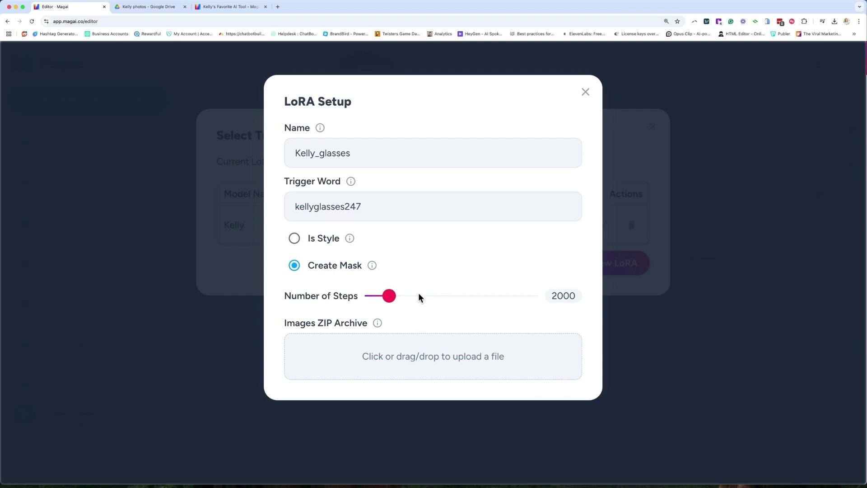
Step: Show the Google Drive Kelly folder of 16 training portrait photos
click(153, 7)
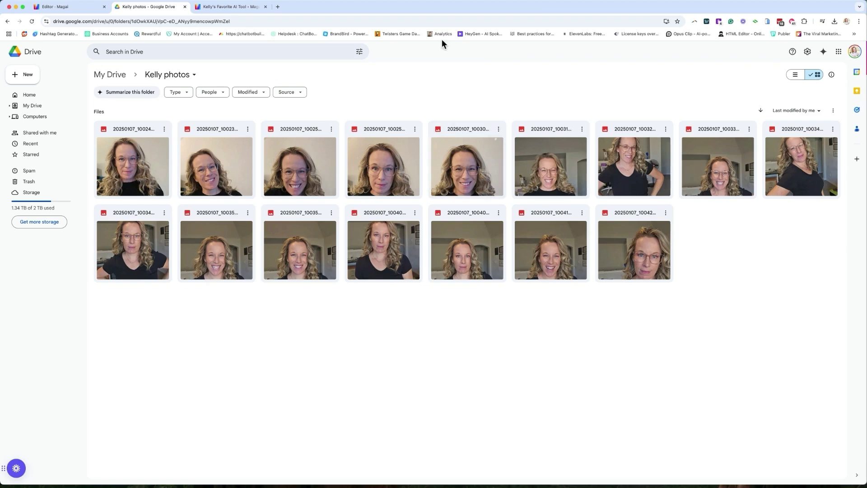
Step: Upload Kelly photos-2.zip as training images and launch the Kelly_glasses LoRA training
click(56, 7)
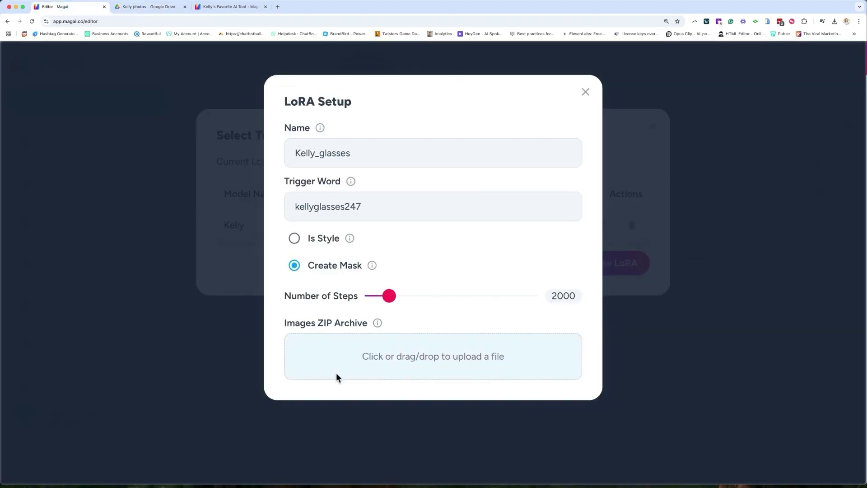
click(835, 23)
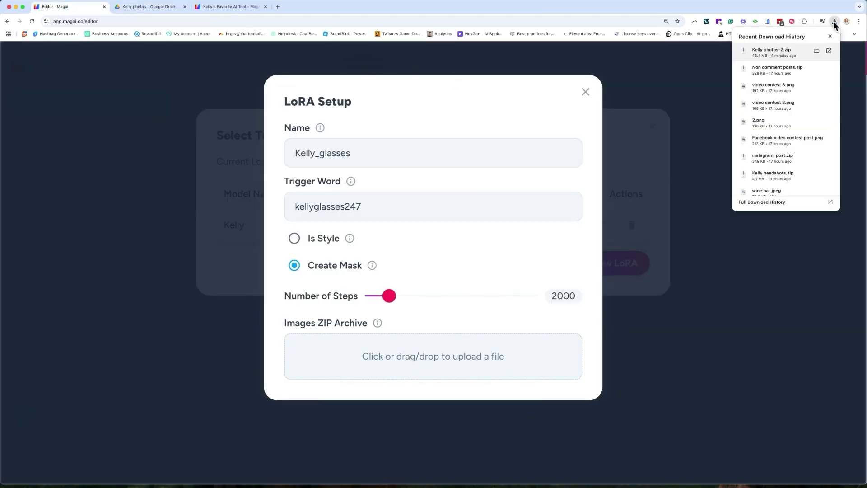
drag(773, 52, 419, 347)
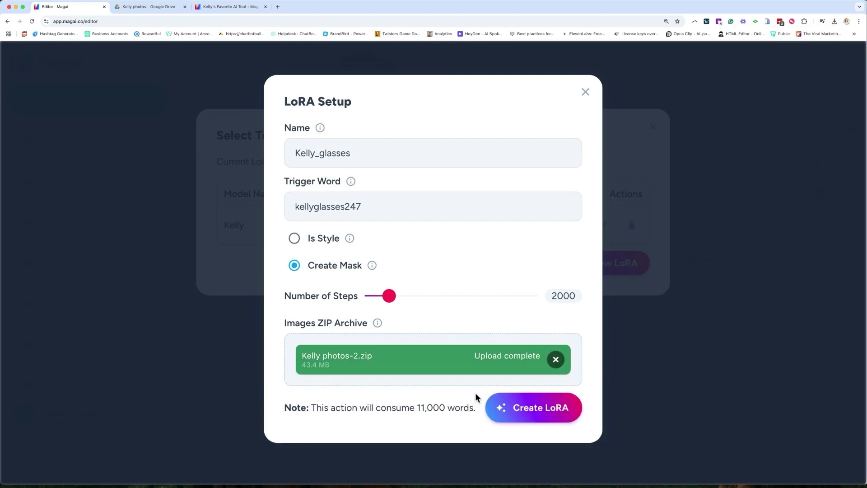
click(527, 408)
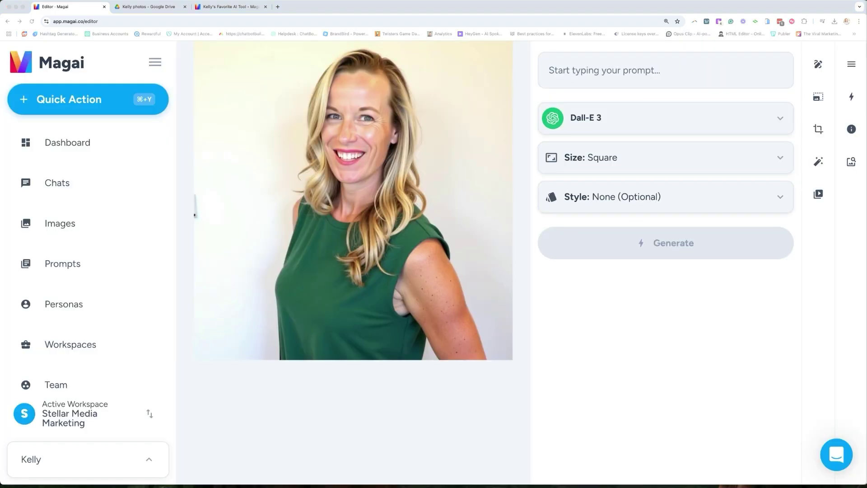
Step: Use the Flux LoRA model with the trained Kelly LoRA and trigger word StellarKelly
click(614, 116)
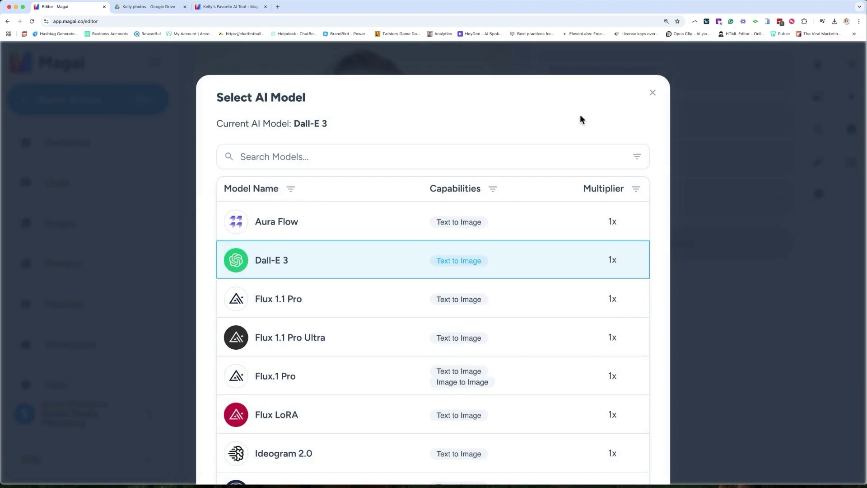
click(250, 417)
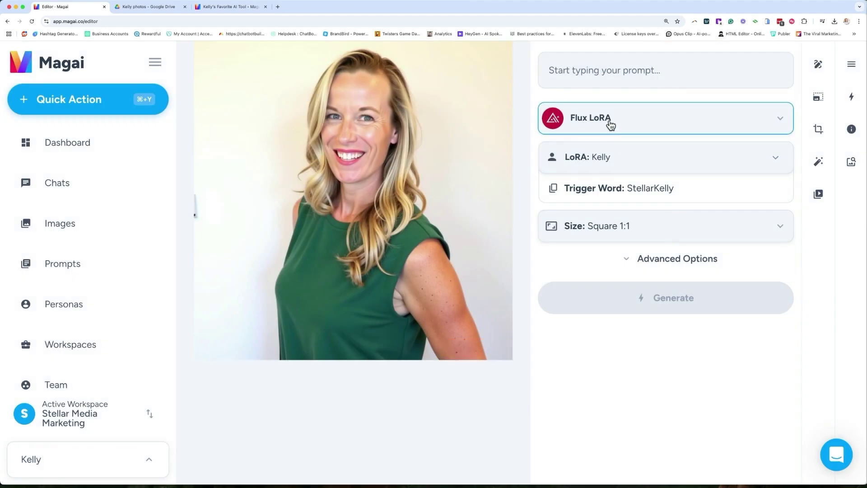
click(590, 161)
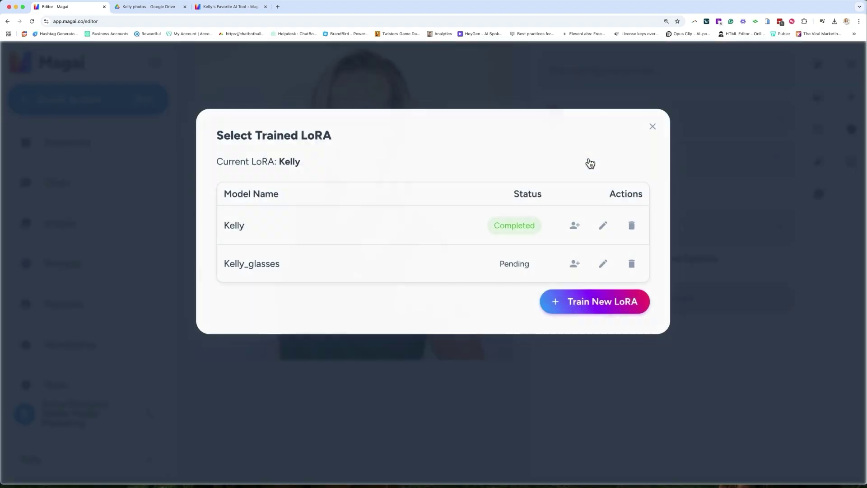
click(521, 230)
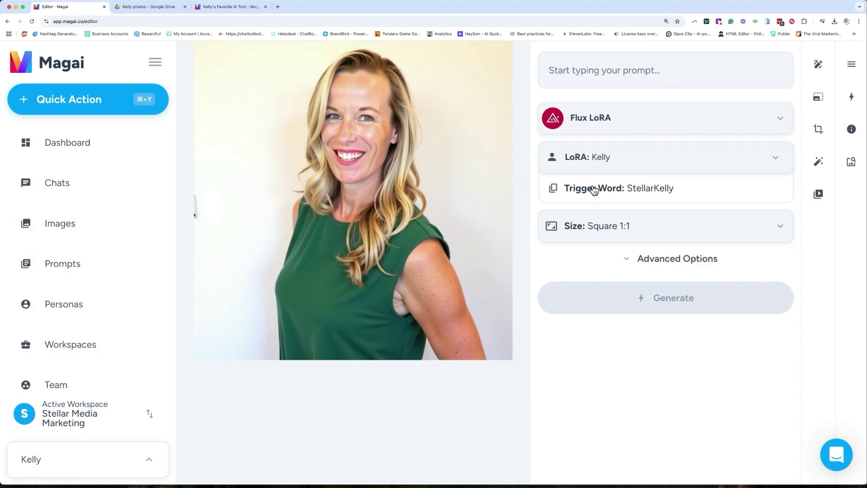
click(671, 78)
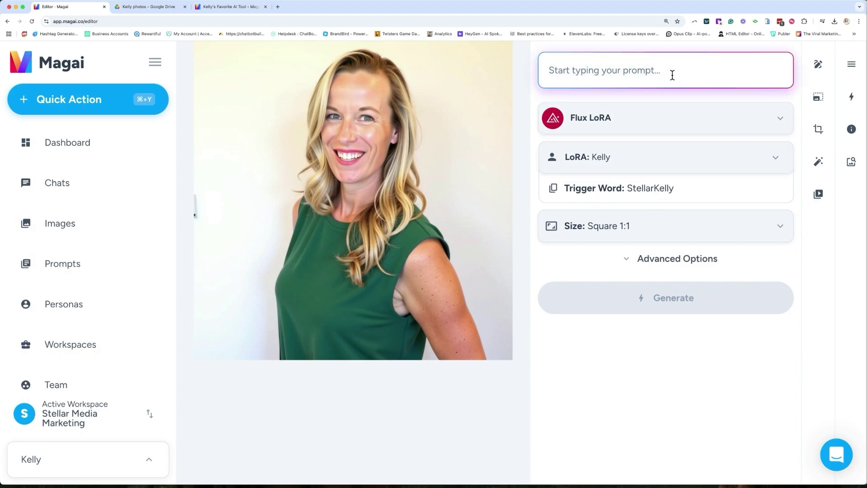
Step: Paste the StellarKelly headshot prompt, changing it to 'black sweater' and 'blue jeans'
text(professional headshot of the person known as StellarKelly with blond hair, gothic black sweatshirt and black jeans standing in front of a grafiti wall in austin Texas high-quality studio portrait photograph, taken with a Canon EOS R5, using an 85mm f/1.2 lens, focused on sharp detail and vibrant colors)
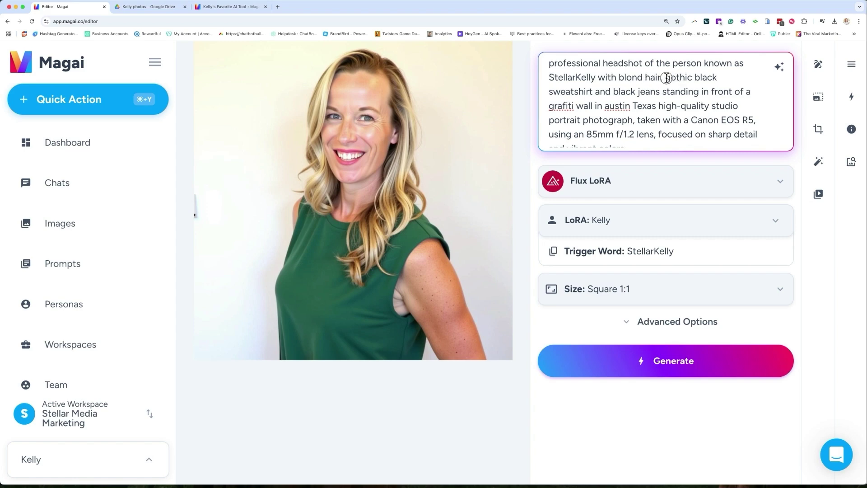
drag(666, 78, 593, 91)
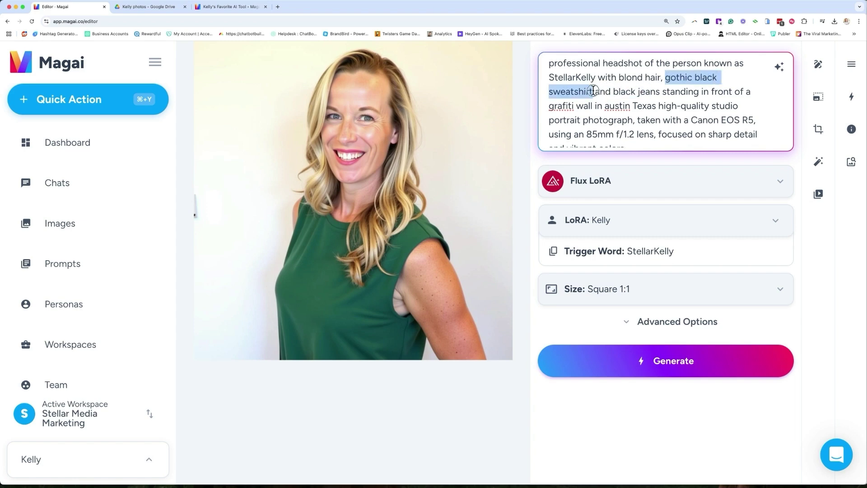
text(black sweater and)
double_click(555, 92)
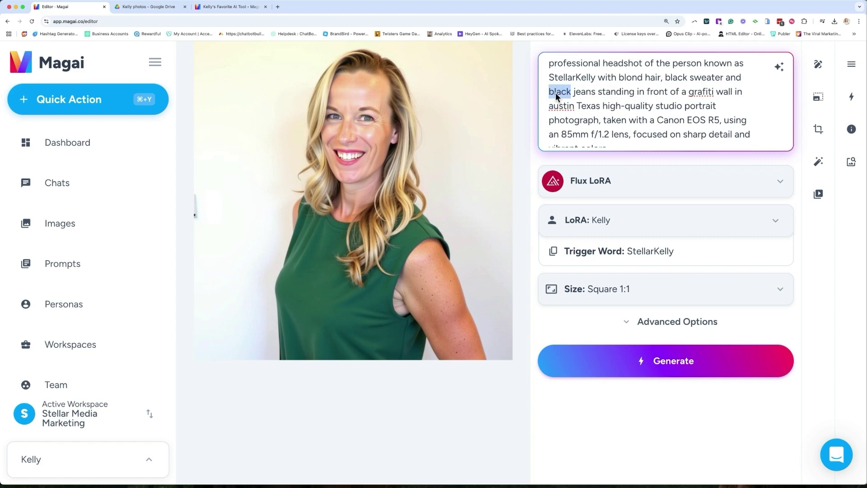
text(blue)
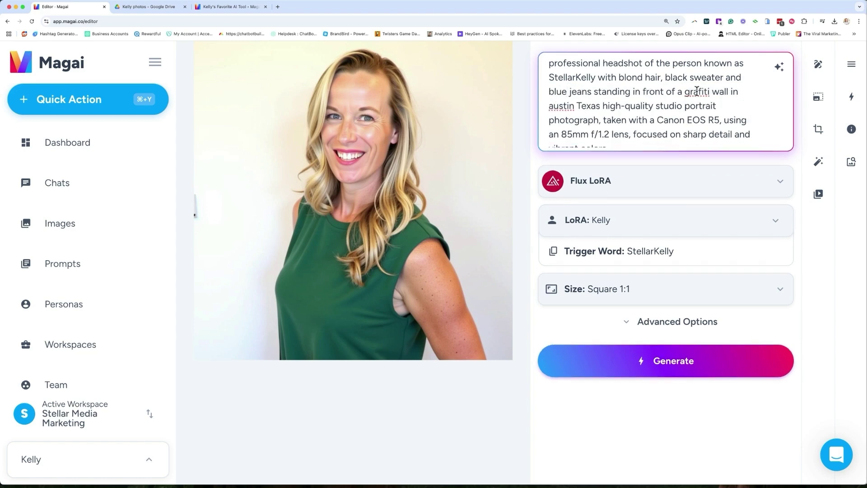
Step: Correct the spelling of 'graffiti' and capitalise 'Austin' in the prompt
click(697, 91)
text(f)
click(554, 105)
key(BackSpace)
text(A)
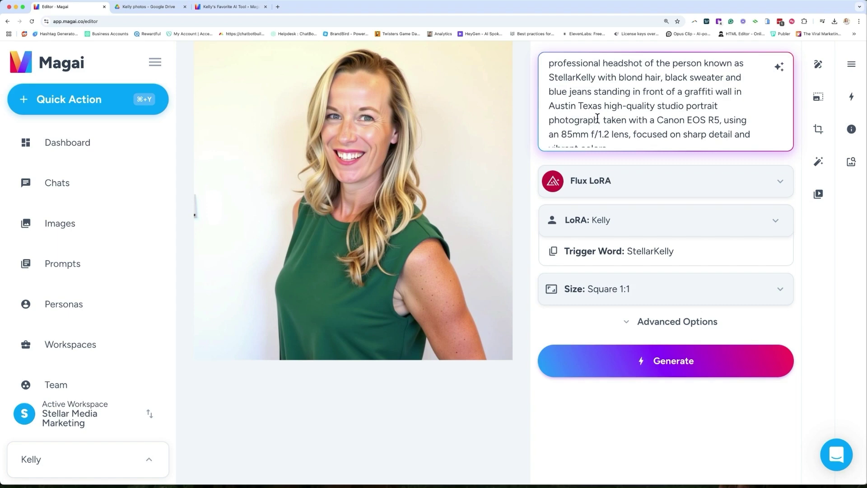
scroll(598, 118, down, 1)
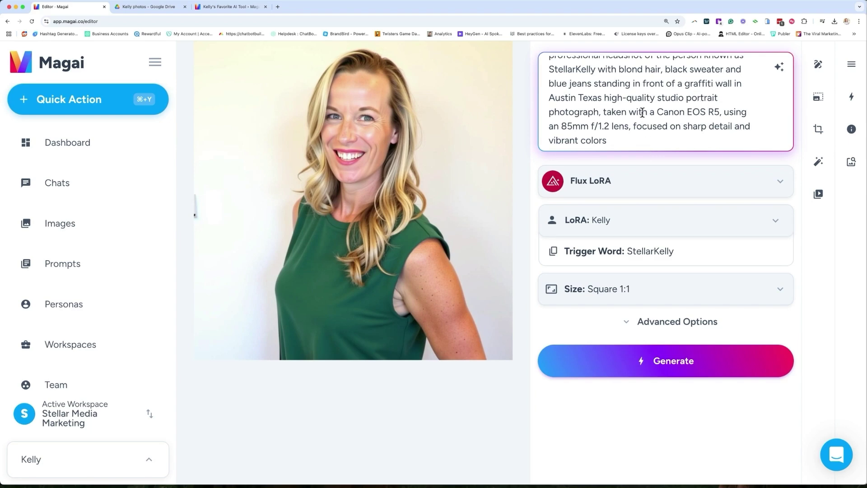
click(606, 294)
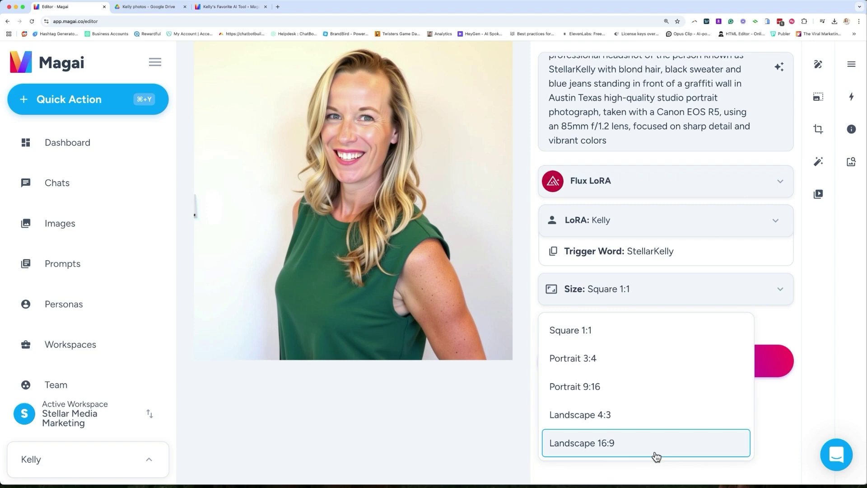
Step: Keep Square 1:1 size and raise Prompt Guidance from 3.5 to 4
click(554, 334)
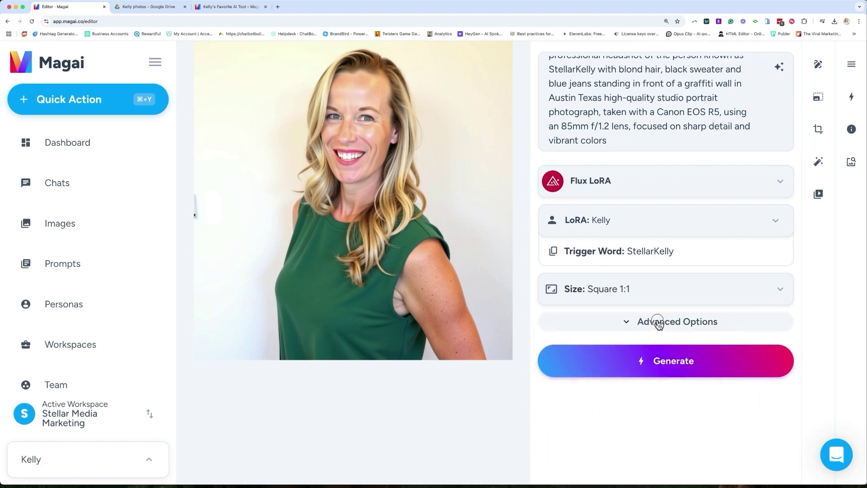
click(658, 322)
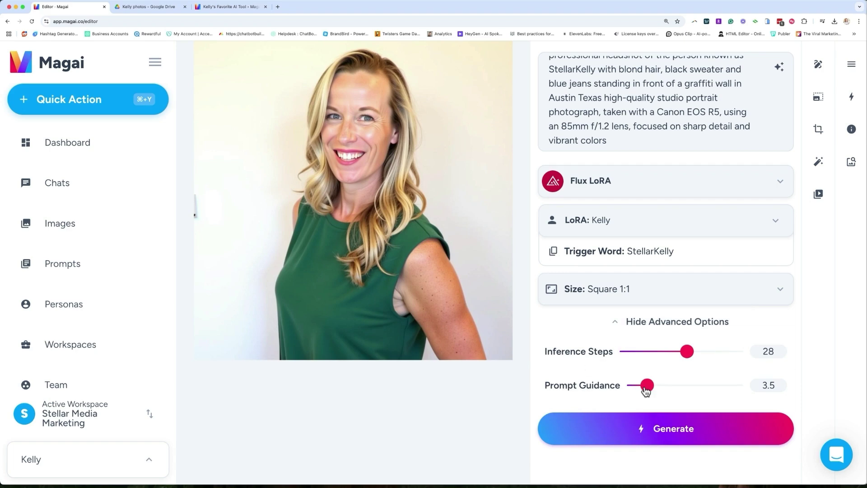
drag(646, 391, 651, 389)
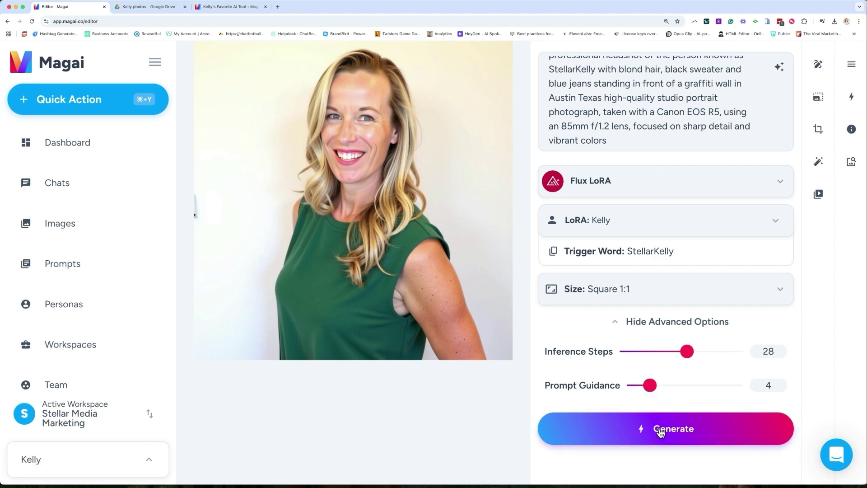
Step: Generate the black-sweater graffiti-wall headshot and open the image library
click(660, 430)
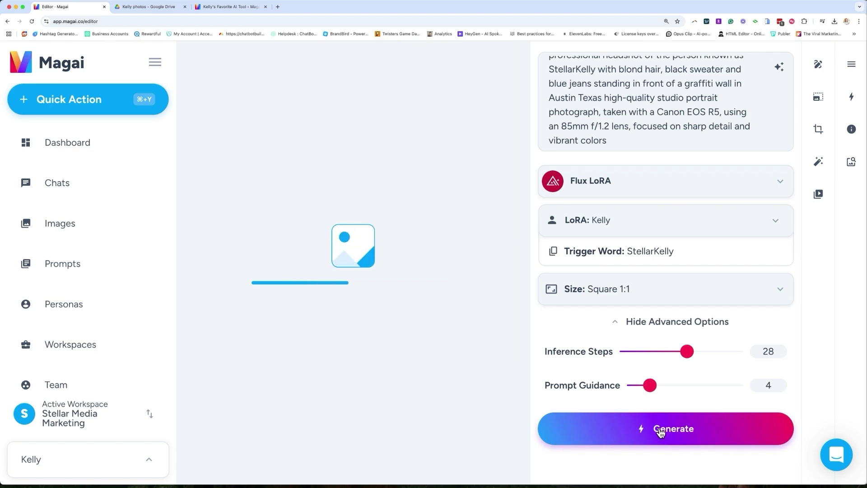
mouse_move(338, 345)
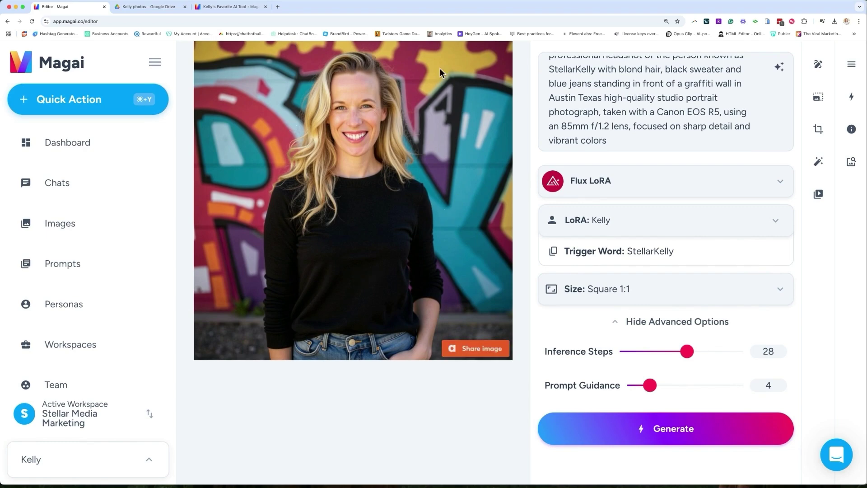
scroll(681, 92, up, 1)
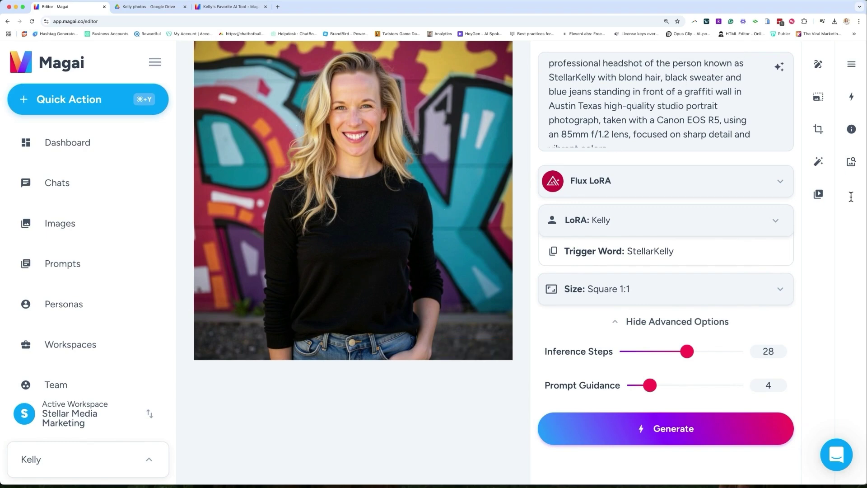
click(852, 161)
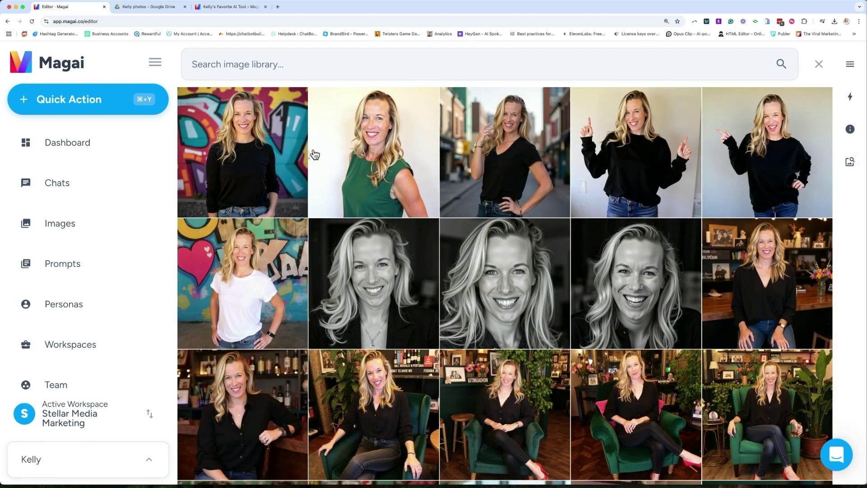
Step: View the pointing headshot's saved prompt and settings, then return to the Dashboard
scroll(499, 157, down, 1)
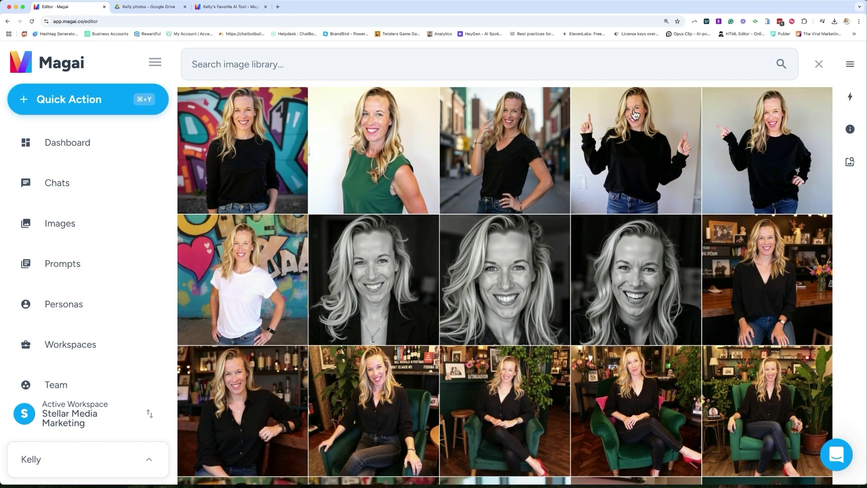
click(631, 149)
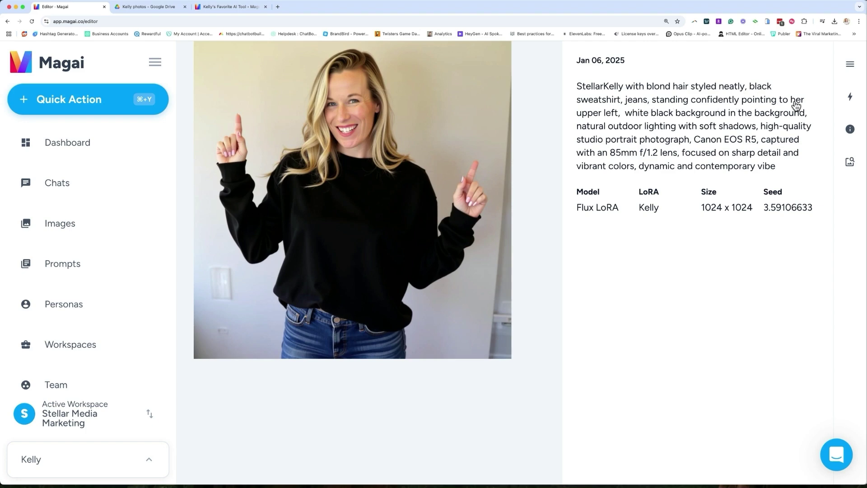
click(7, 21)
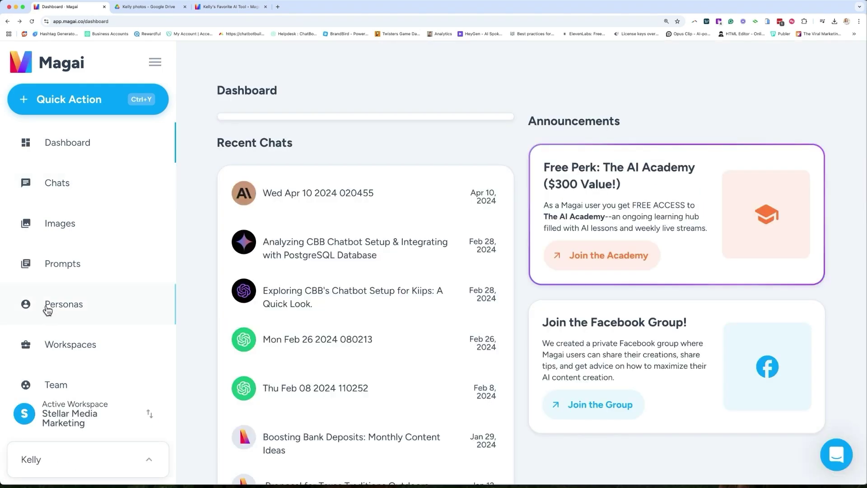
Step: Browse the generated images and open the black-and-white close-up headshot's details: Flux LoRA, 1024 x 1024, and its prompt
click(60, 223)
scroll(481, 216, down, 5)
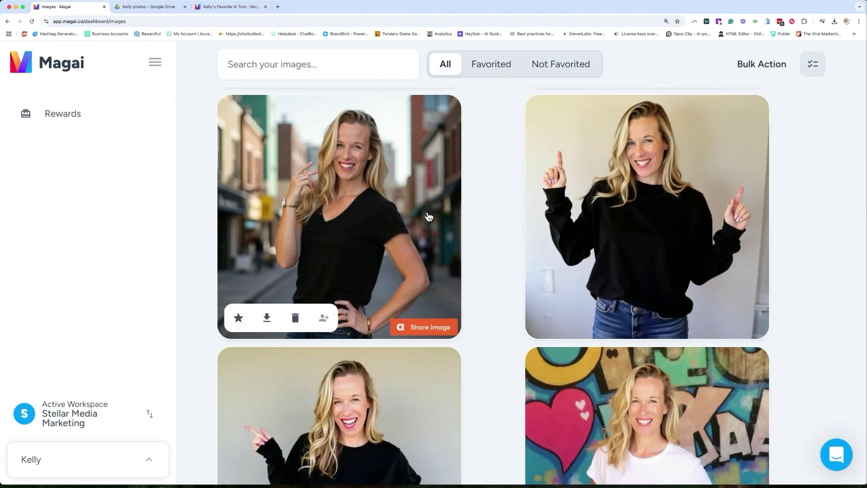
scroll(399, 247, down, 2)
scroll(399, 248, down, 1)
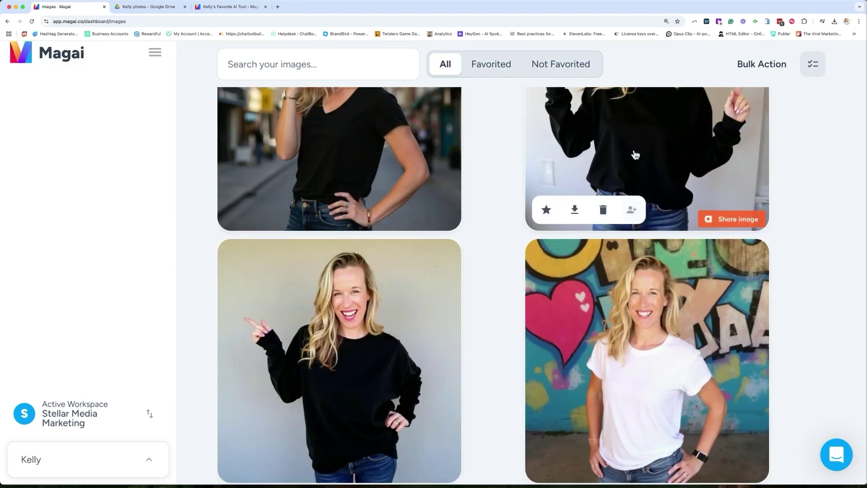
scroll(636, 157, up, 3)
scroll(657, 157, down, 4)
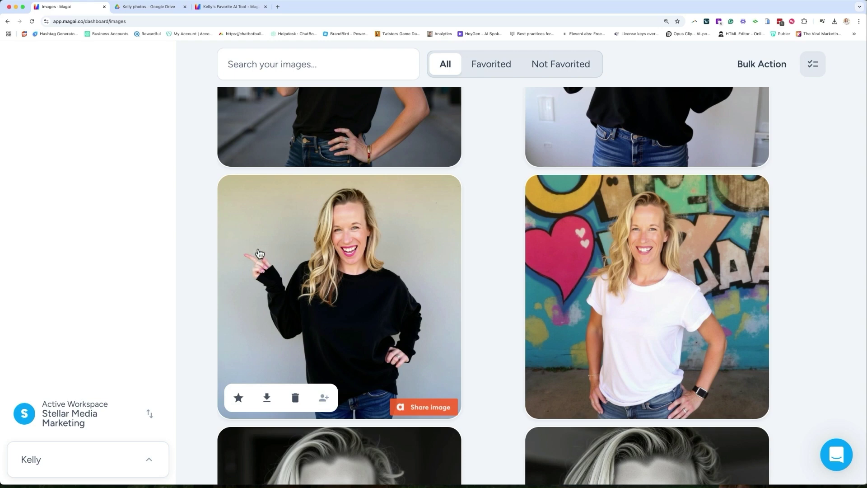
scroll(679, 181, down, 2)
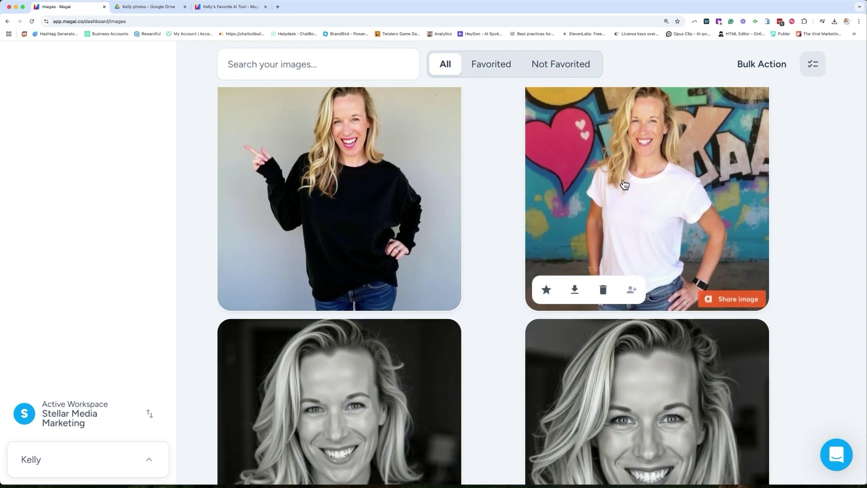
scroll(669, 245, down, 2)
scroll(670, 245, down, 6)
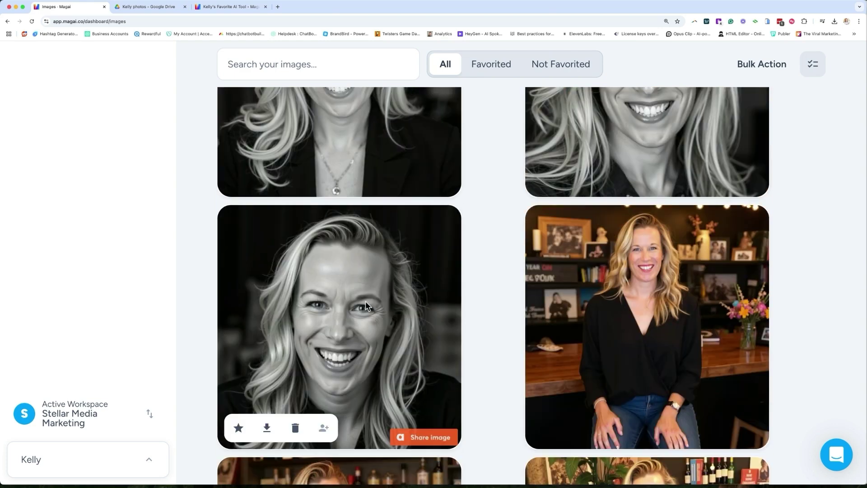
click(339, 323)
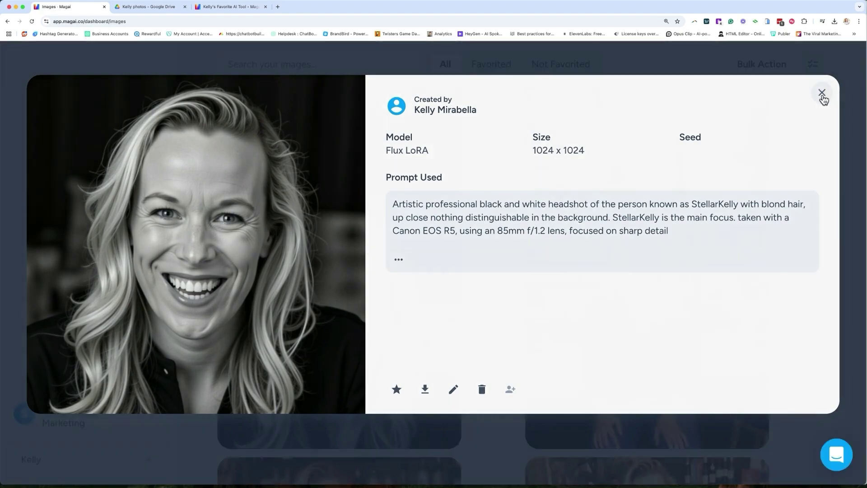
Step: Review the prompt and details of the photo seated at the bar
click(823, 92)
scroll(712, 236, down, 2)
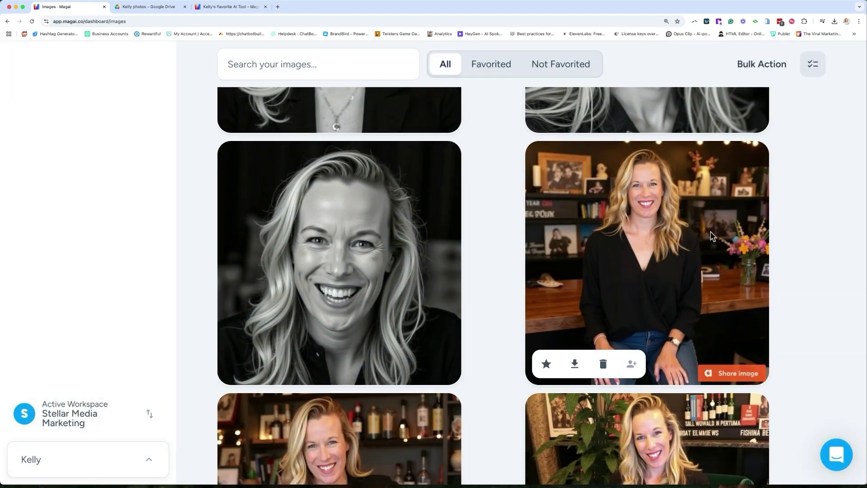
click(656, 225)
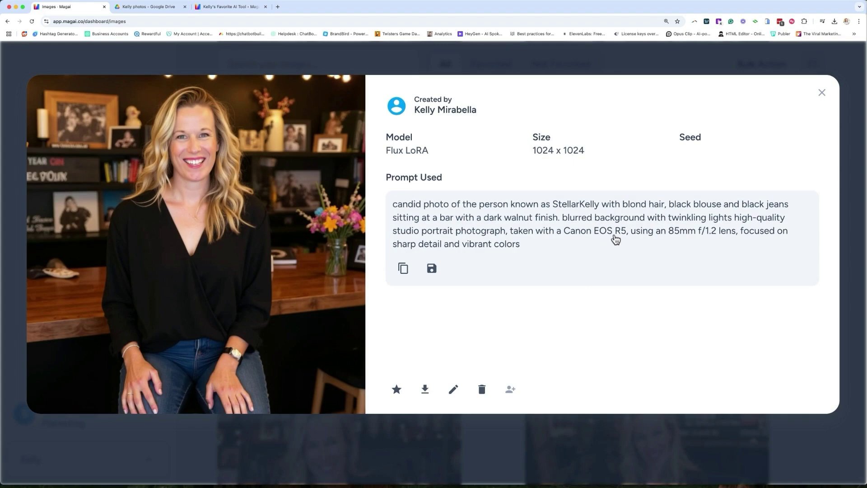
click(822, 92)
Step: Check the graffiti-wall photo and AI Chatbots for YouTube image details, loading the graffiti headshot with the glasses LoRA into the Editor
scroll(690, 201, down, 3)
scroll(690, 202, down, 10)
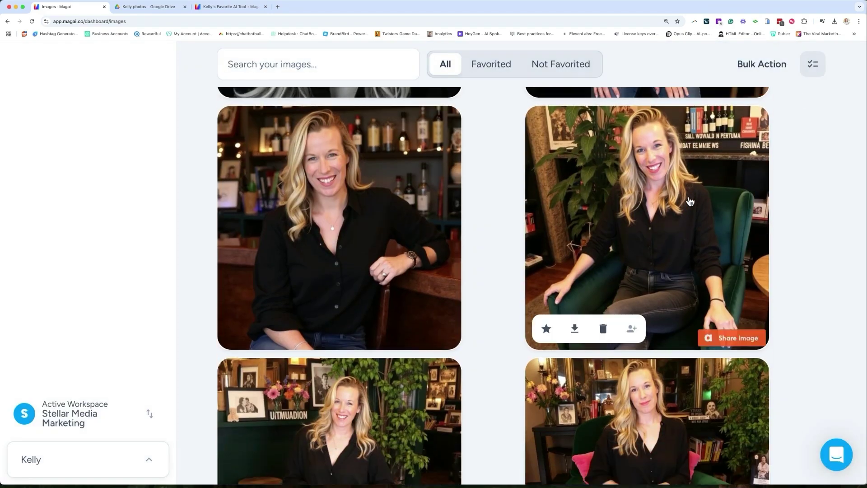
scroll(690, 202, down, 12)
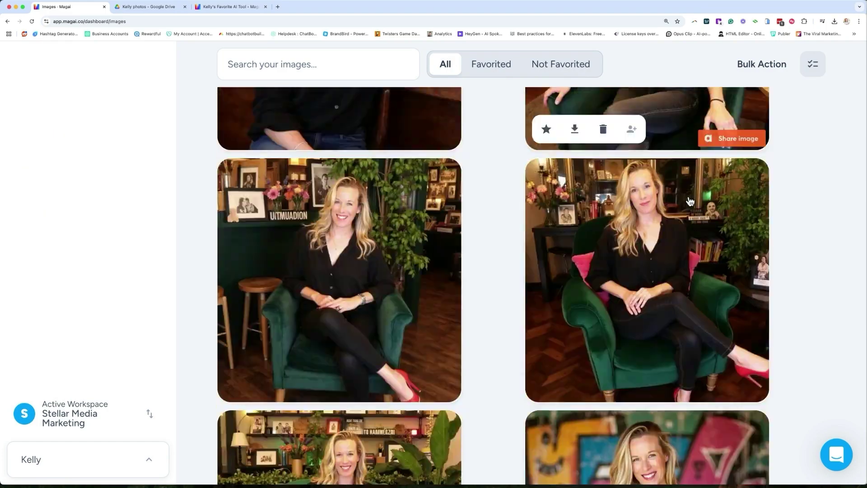
scroll(690, 201, down, 3)
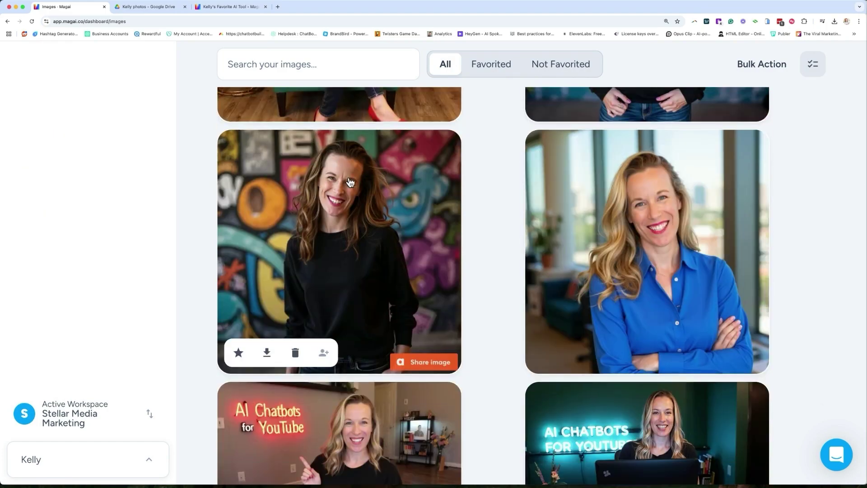
click(351, 183)
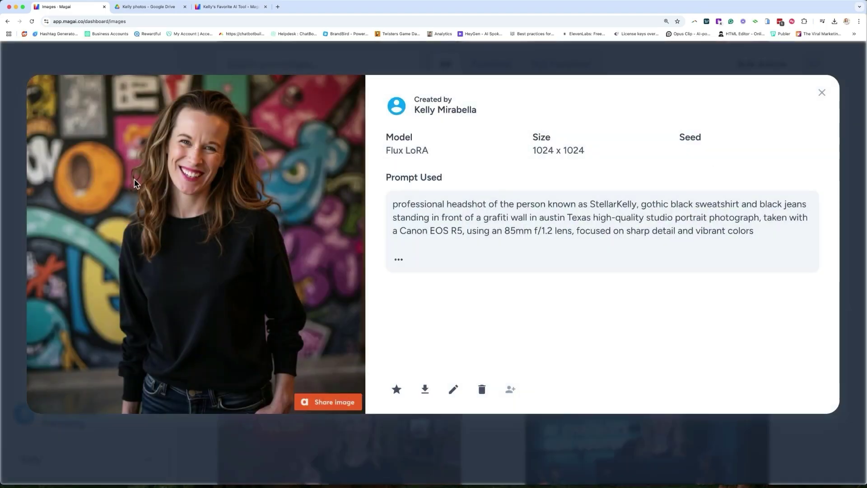
key(Escape)
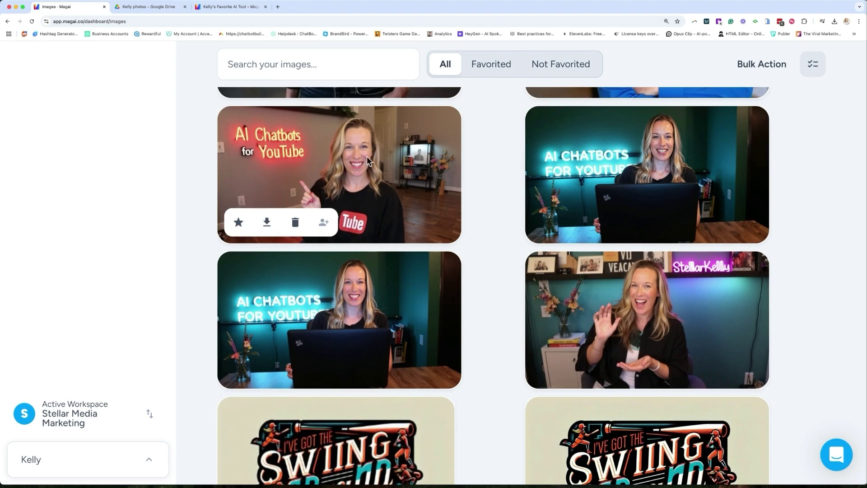
click(366, 157)
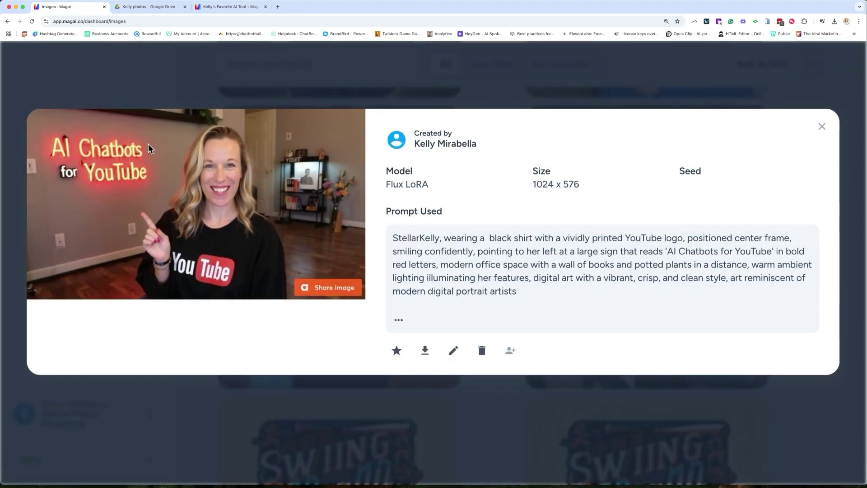
mouse_move(437, 236)
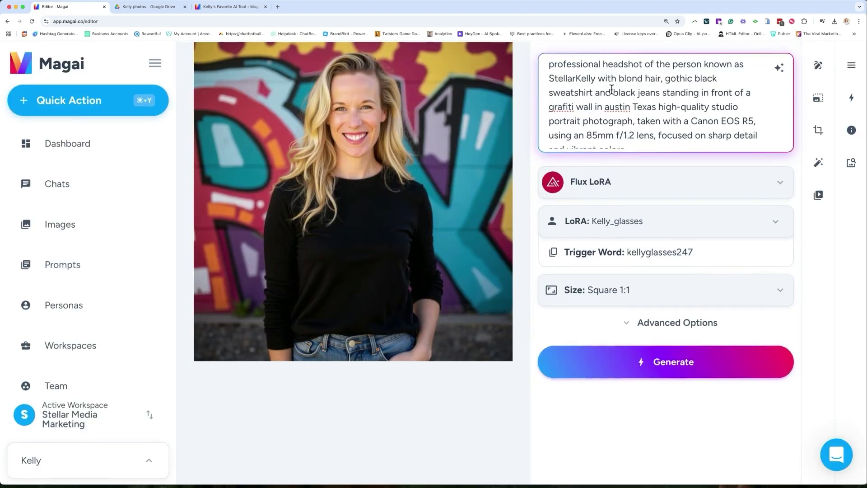
Step: Replace the person's name in the prompt with the glasses LoRA's trigger word
drag(597, 78, 542, 75)
click(656, 255)
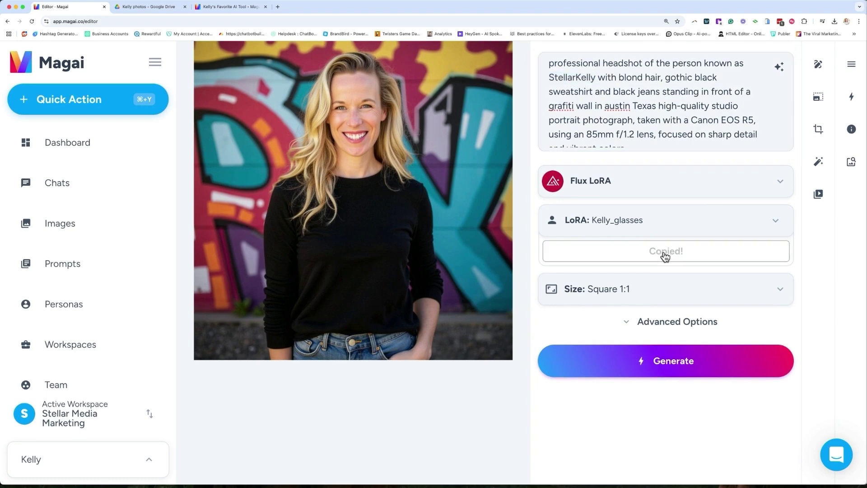
drag(597, 78, 547, 75)
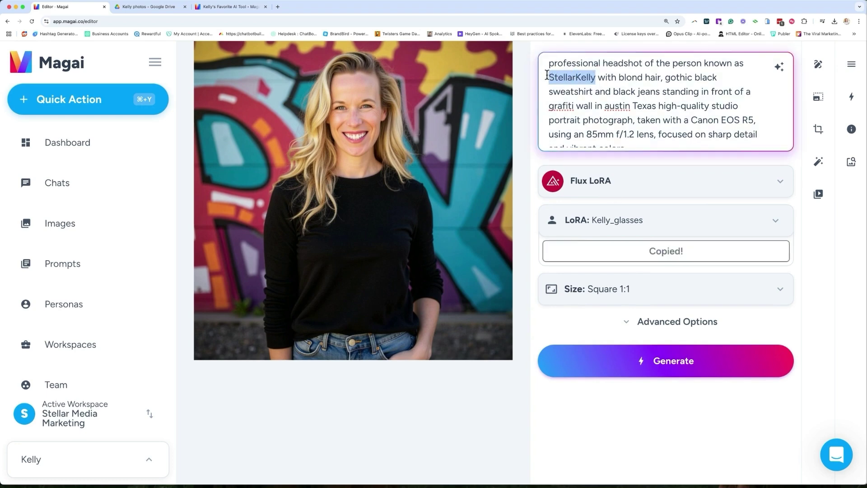
text(kellyglasses247)
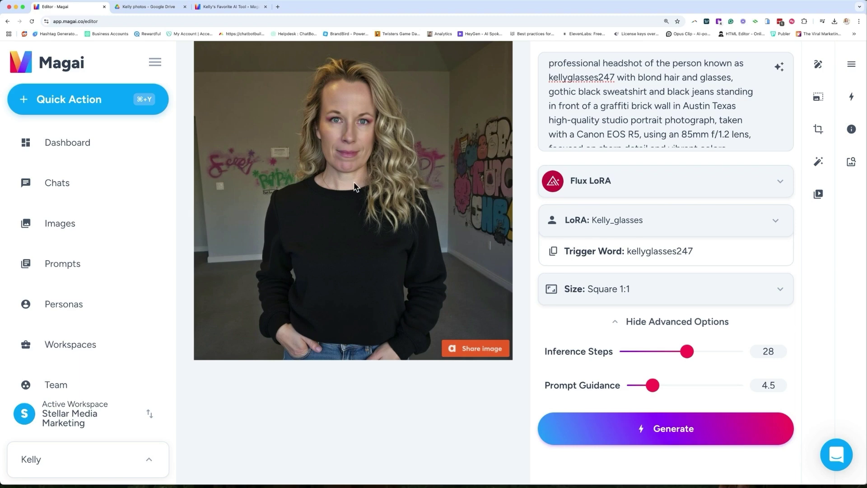
Step: Generate the new graffiti-wall portrait with glasses and return to the Google Drive training photos
click(644, 429)
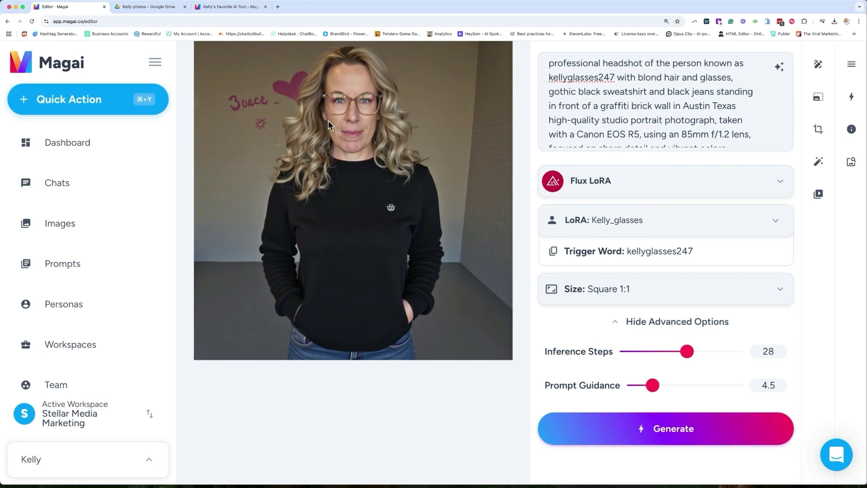
click(148, 6)
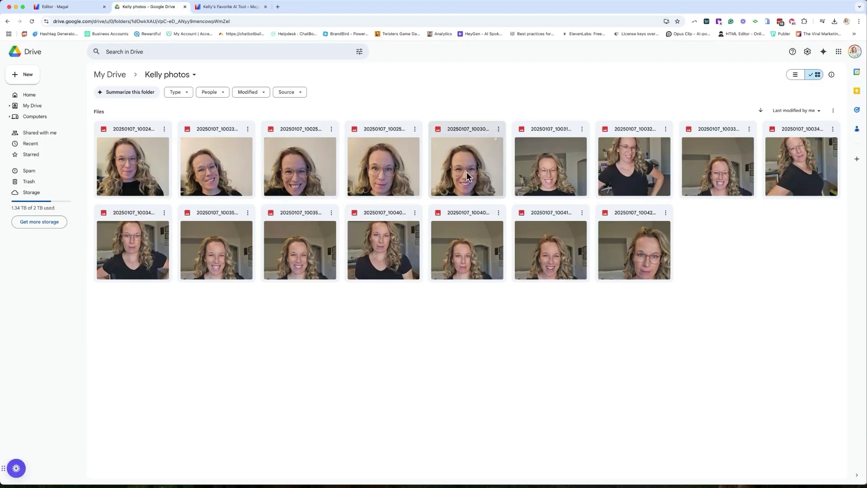
Step: Preview training photo 20250107_100420.jpg in Drive, then go back to the Magai Editor's glasses portrait
click(637, 256)
double_click(617, 273)
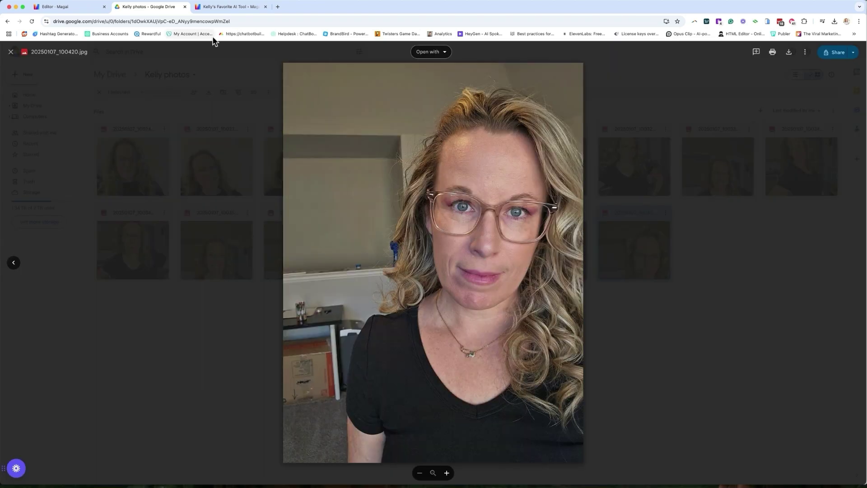
click(221, 8)
click(82, 6)
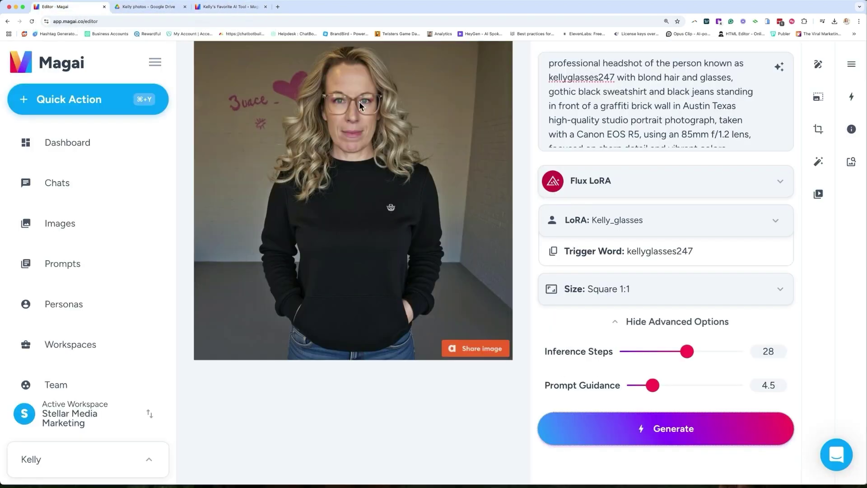